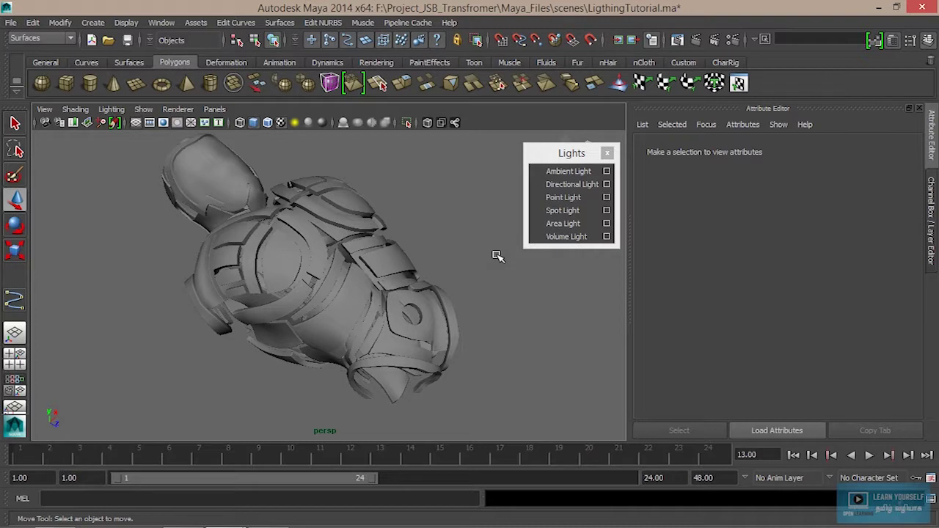
- Create spotLight1 at the origin from the Lights list
click(577, 211)
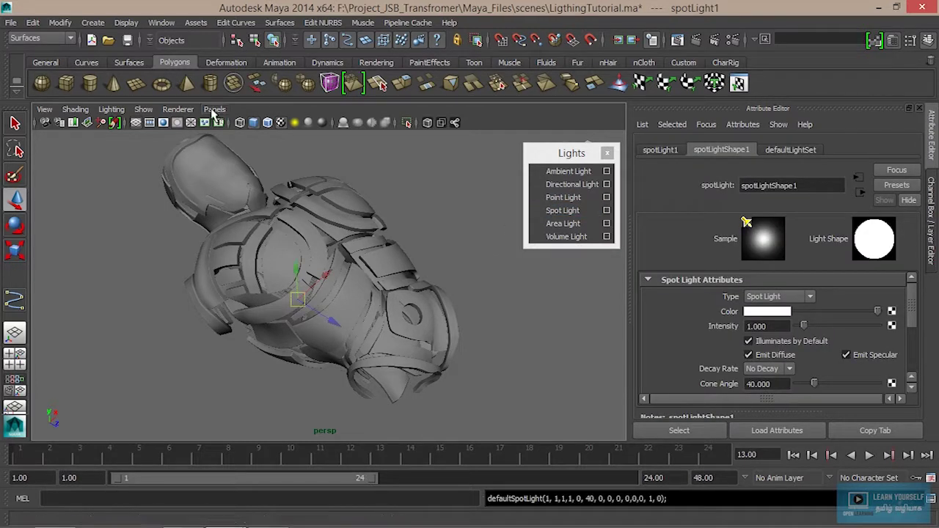
- Look through spotLight1 and aim it at the robot's torso
click(214, 109)
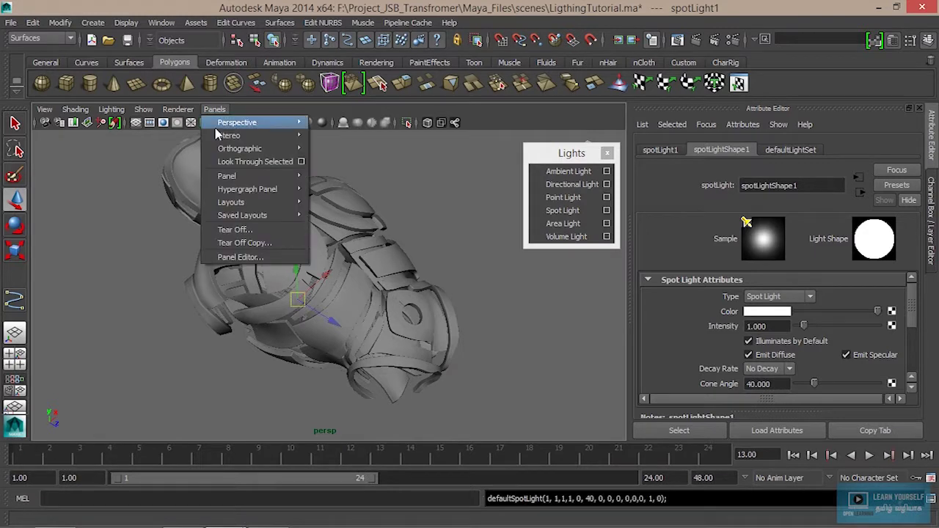
click(267, 167)
scroll(338, 311, down, 8)
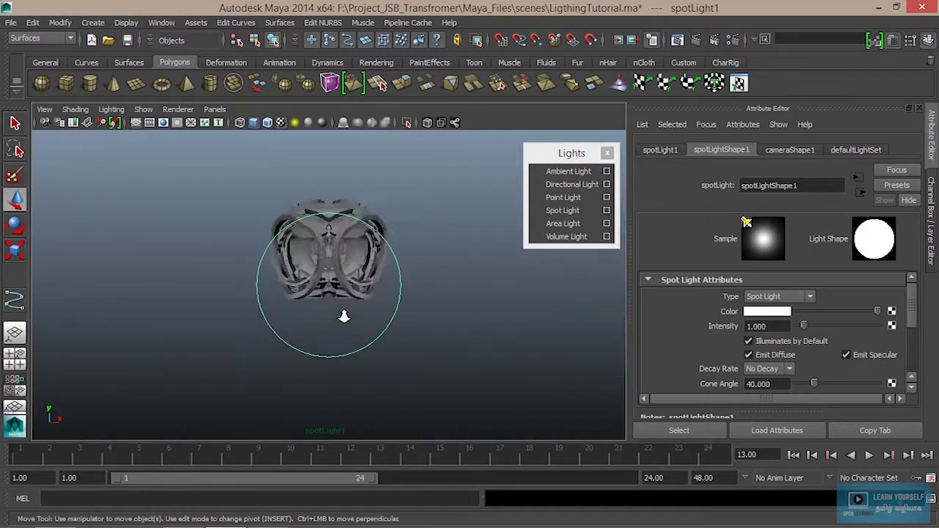
alt+drag(334, 306, 301, 336)
alt+right_drag(301, 336, 304, 342)
alt+drag(304, 342, 235, 334)
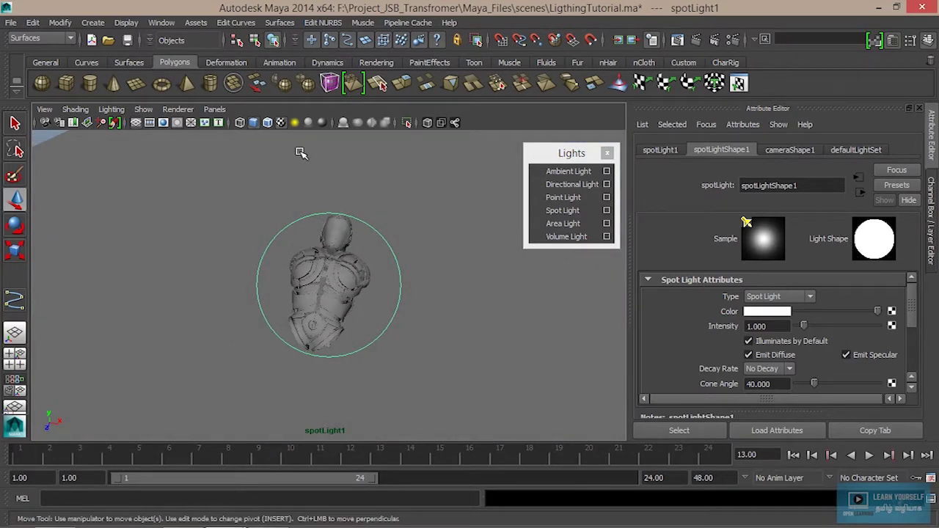
- Return the viewport to the persp camera
click(214, 109)
mouse_move(224, 123)
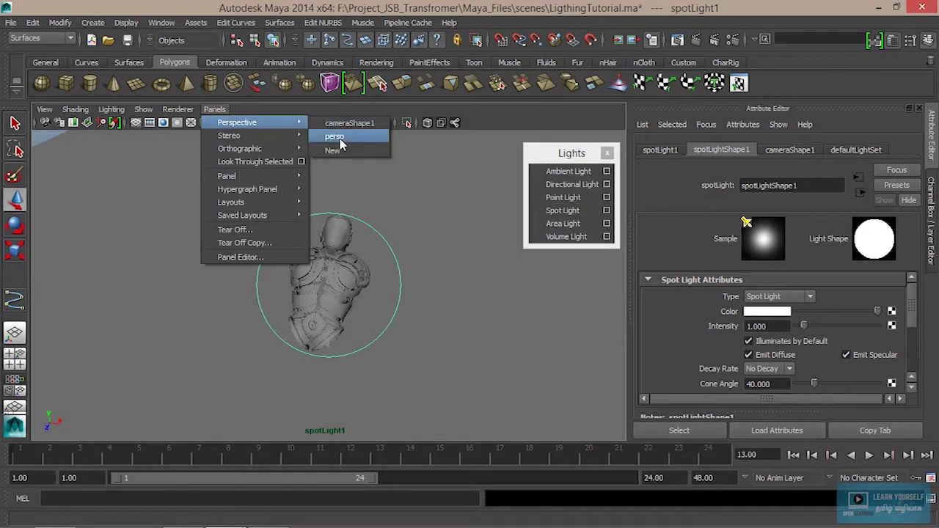
click(339, 137)
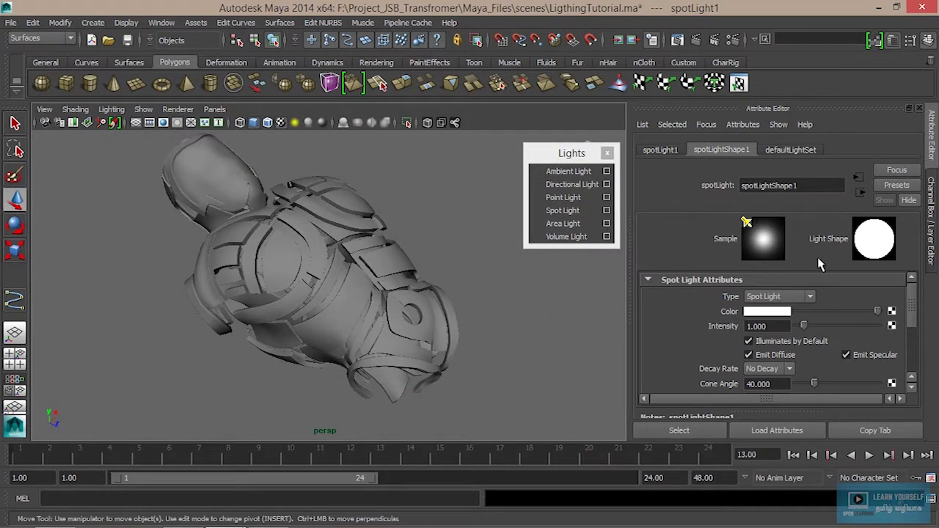
- Uncheck Use Ray Trace Shadows under spotLightShape1's Raytrace Shadow Attributes
scroll(826, 338, down, 3)
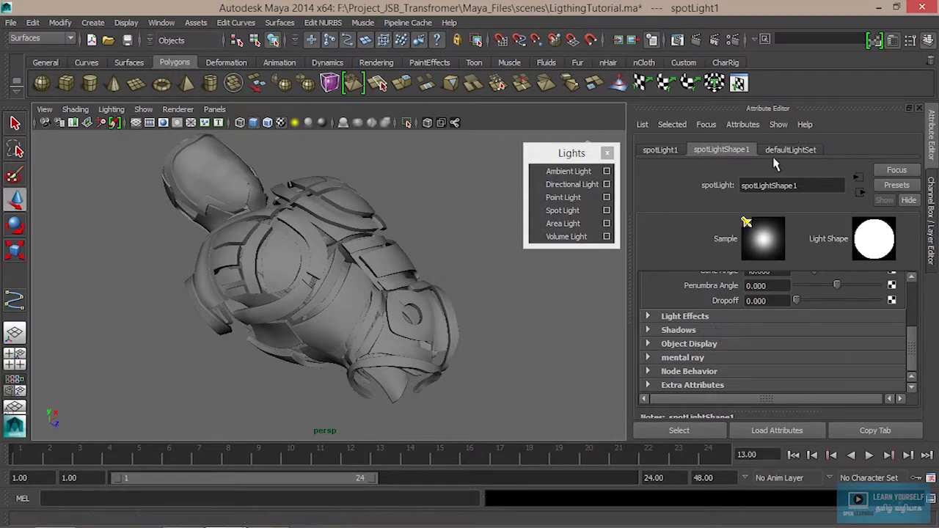
click(678, 330)
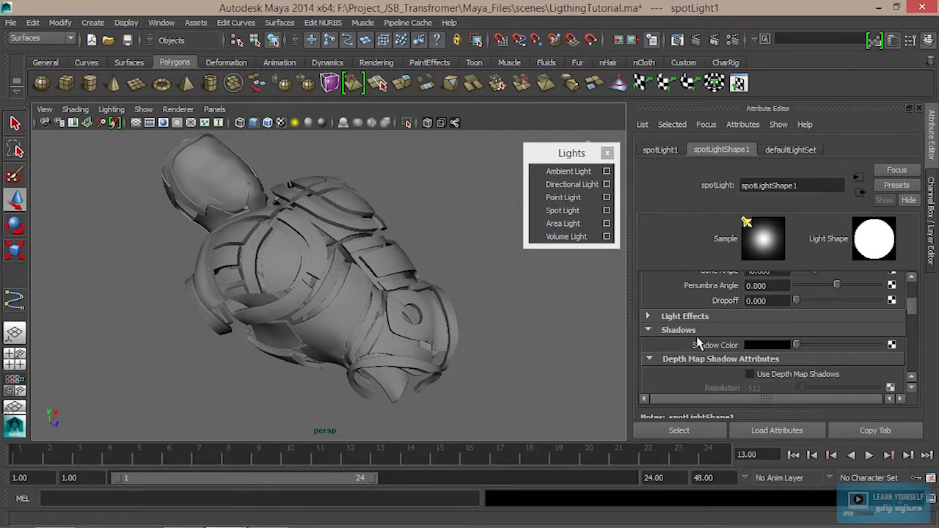
scroll(741, 374, down, 2)
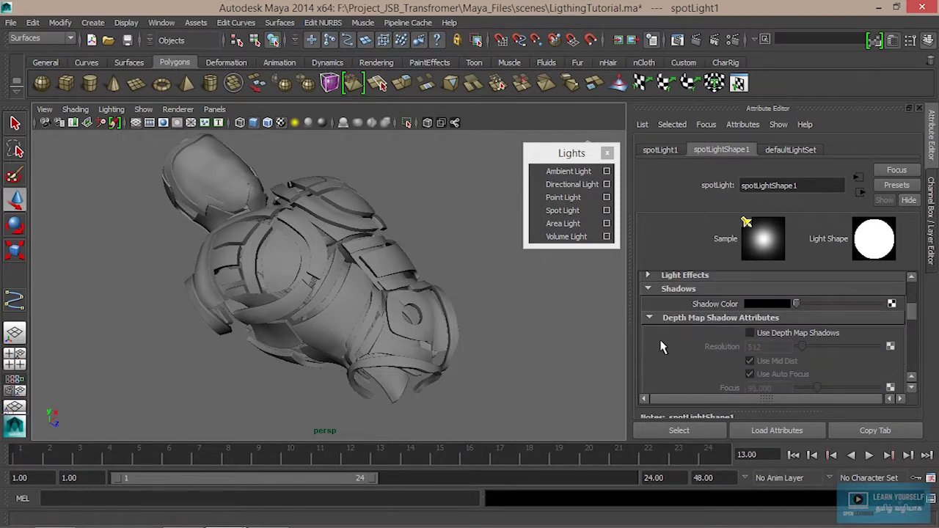
scroll(736, 334, down, 3)
scroll(736, 334, down, 4)
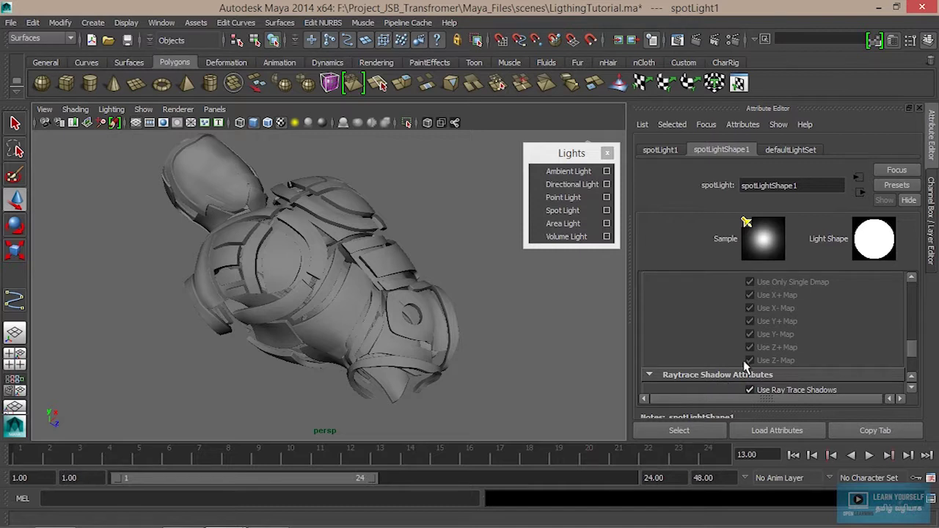
scroll(753, 337, up, 1)
scroll(753, 336, down, 1)
scroll(753, 341, down, 3)
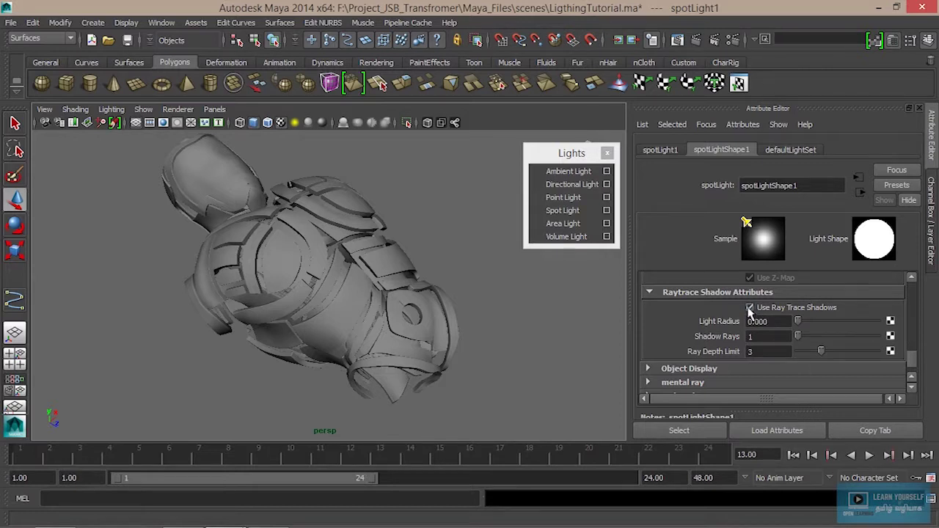
click(750, 308)
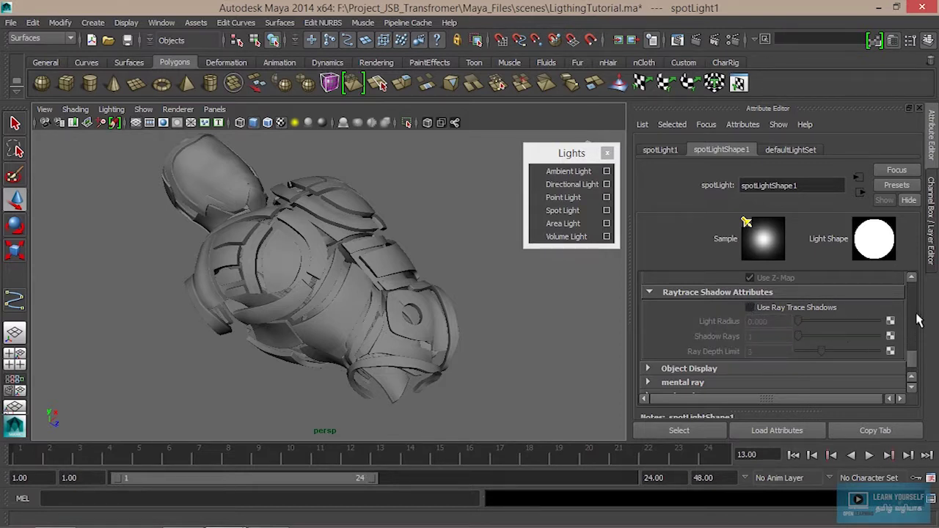
drag(914, 369, 910, 323)
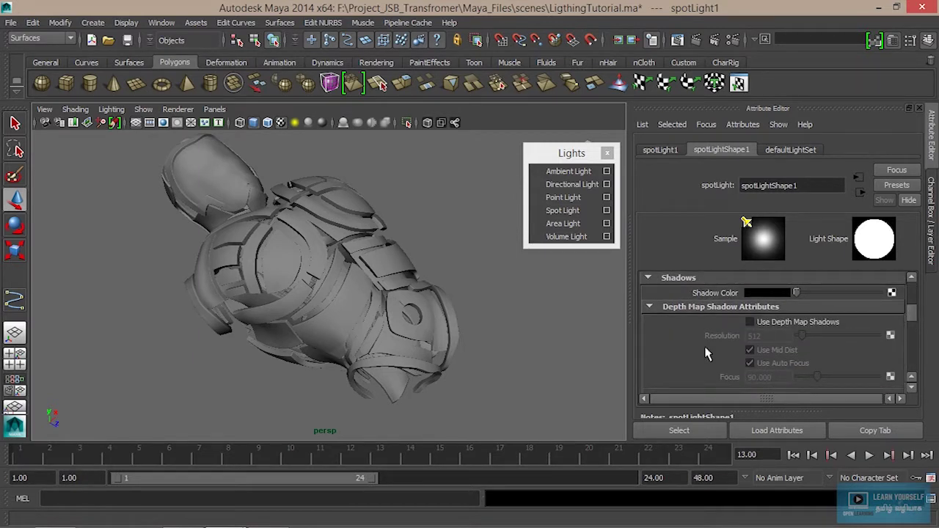
- Orbit the persp view so the model lies flat, then render a shadowless mental ray frame 13
click(751, 324)
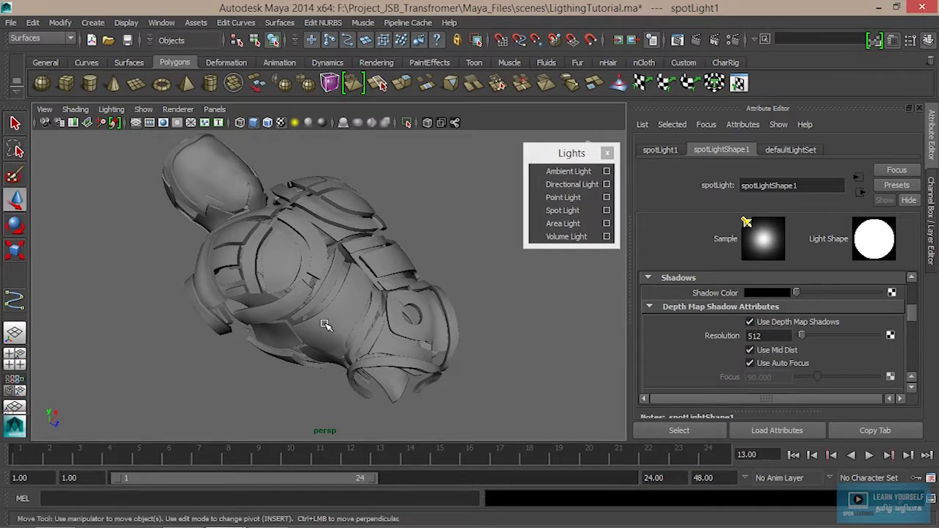
alt+drag(292, 314, 316, 290)
click(749, 322)
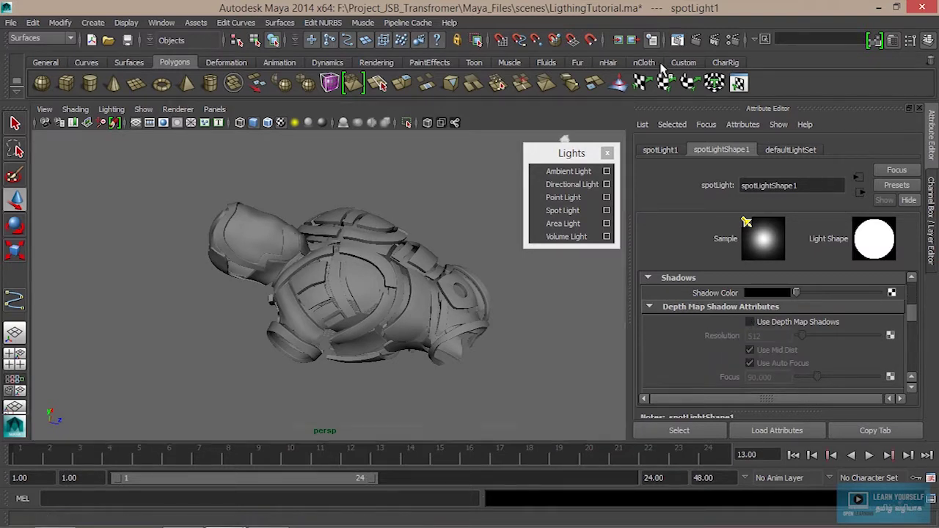
click(652, 39)
click(158, 45)
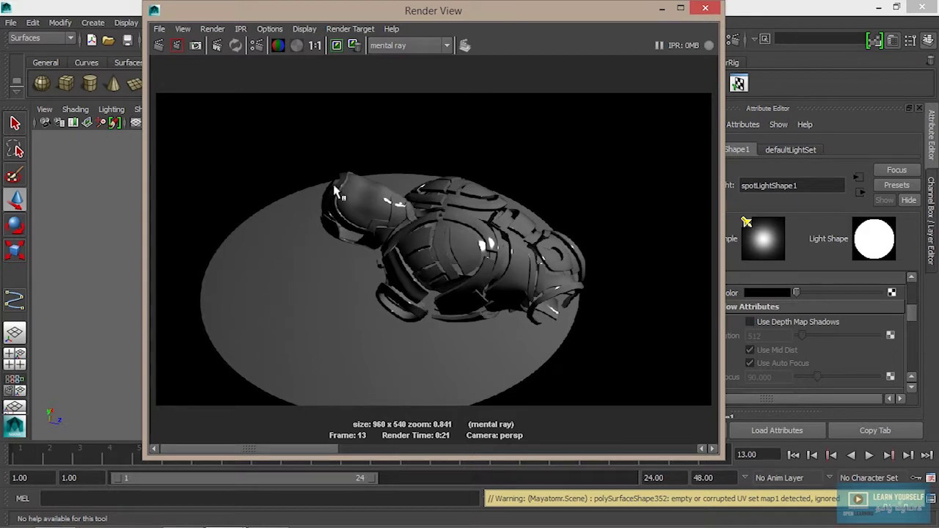
- Widen the spot light's cone angle to 130.081 and enable Use Depth Map Shadows
click(662, 8)
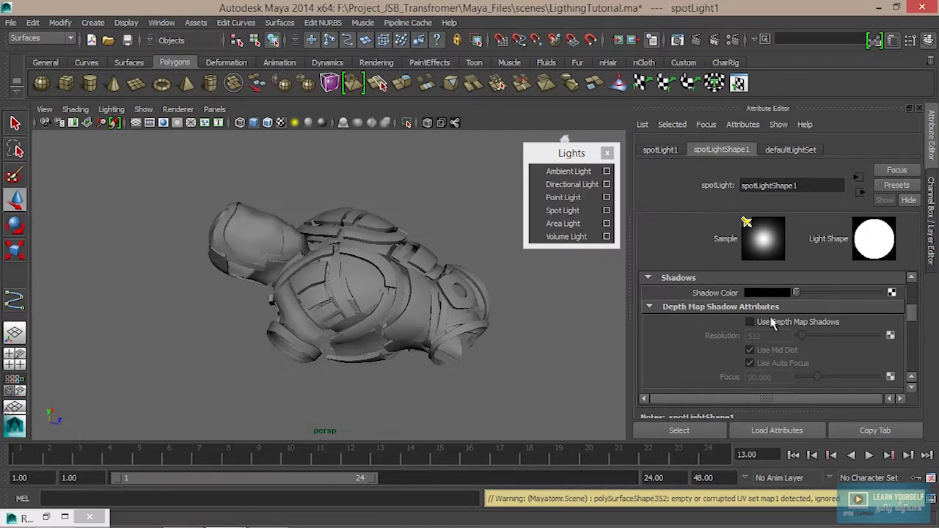
scroll(770, 323, up, 3)
drag(793, 343, 856, 344)
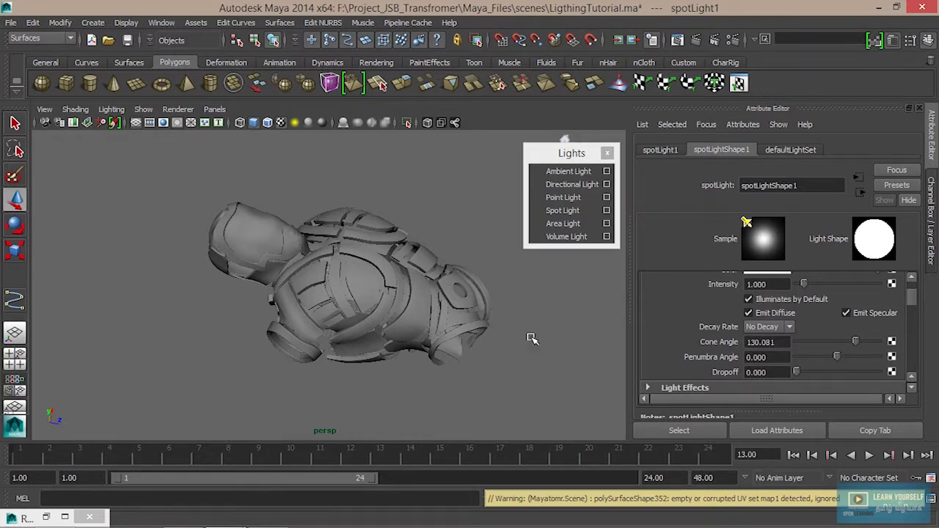
drag(854, 345, 863, 343)
scroll(785, 336, down, 3)
scroll(784, 332, down, 3)
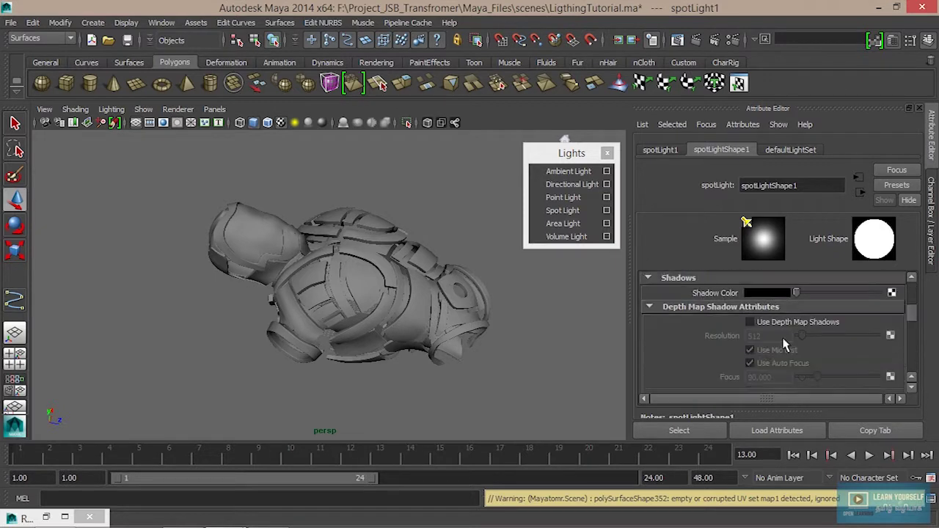
click(750, 323)
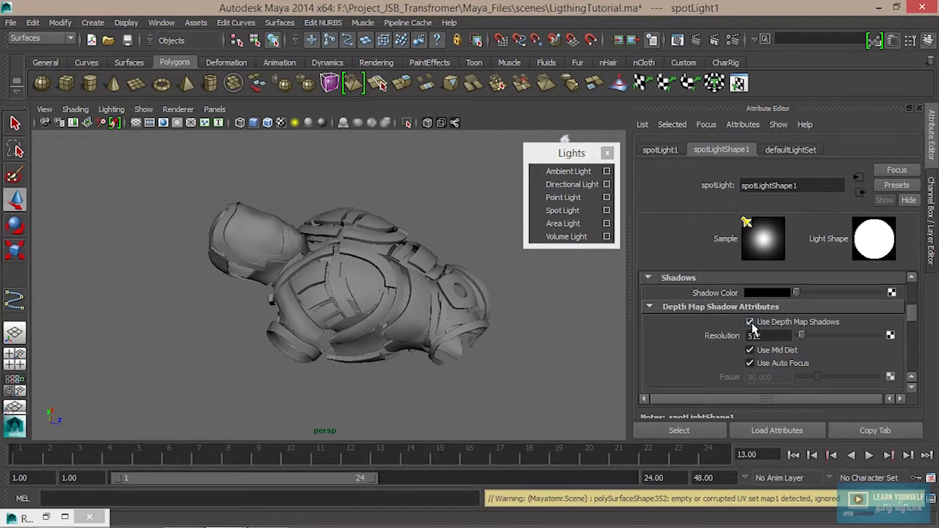
click(676, 40)
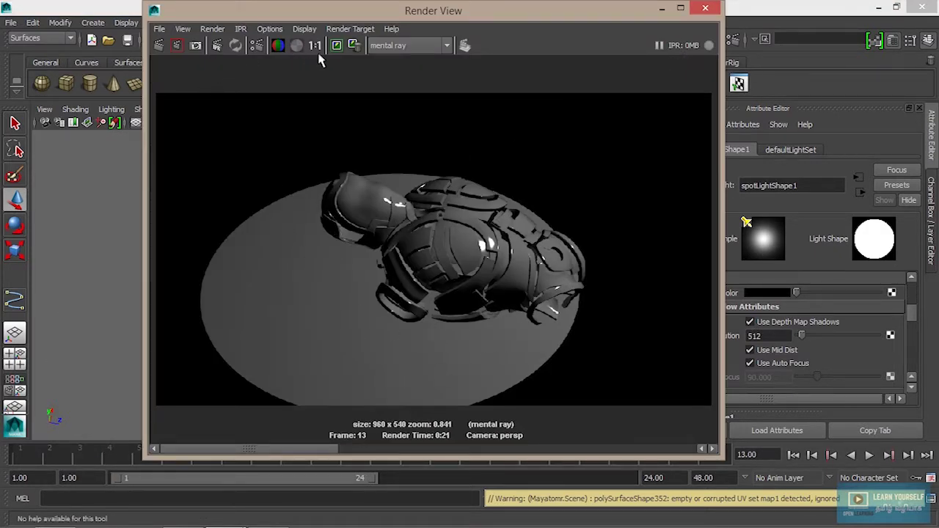
- Re-render frame 13 and zoom into the grainy 512-resolution depth map shadow
click(157, 44)
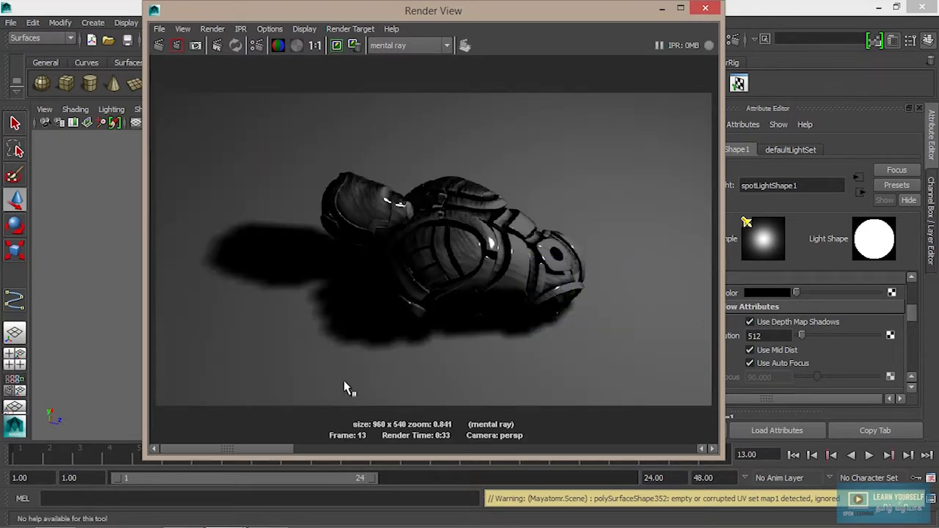
scroll(296, 330, up, 5)
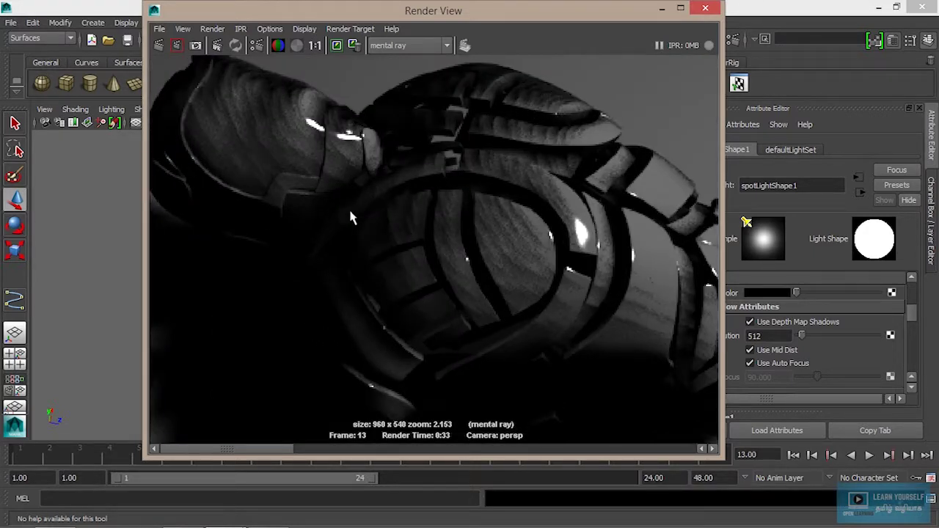
alt+middle_drag(371, 283, 547, 126)
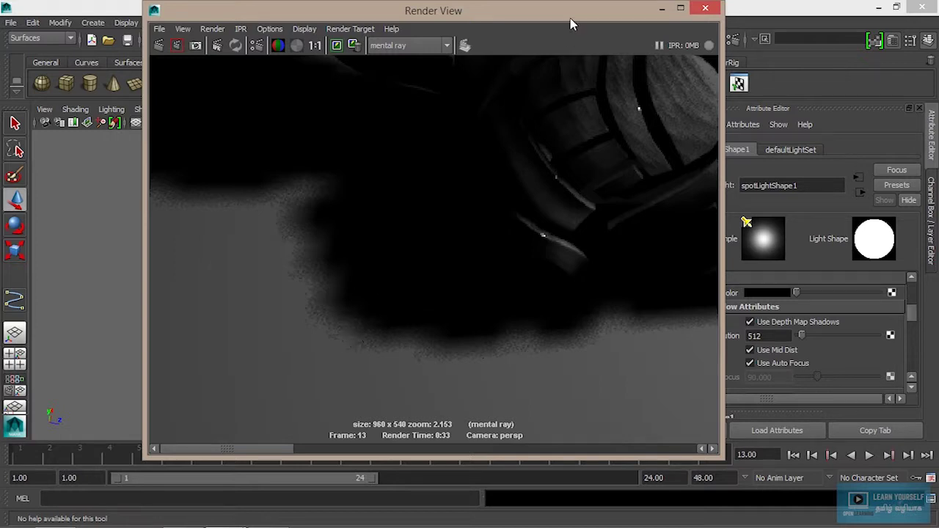
drag(557, 15, 451, 20)
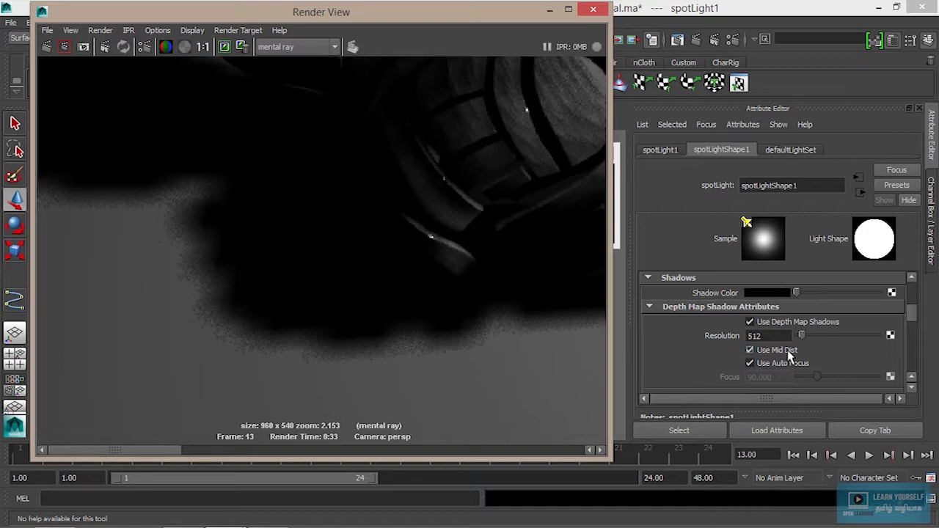
- Set spotLightShape1's depth map Resolution to 2048 and keep the grainier render for comparison
drag(804, 337, 822, 336)
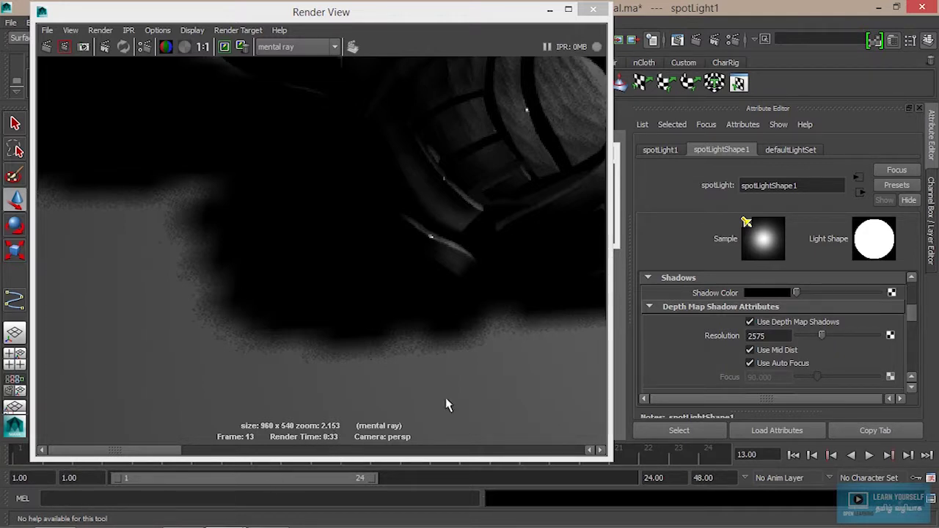
click(759, 335)
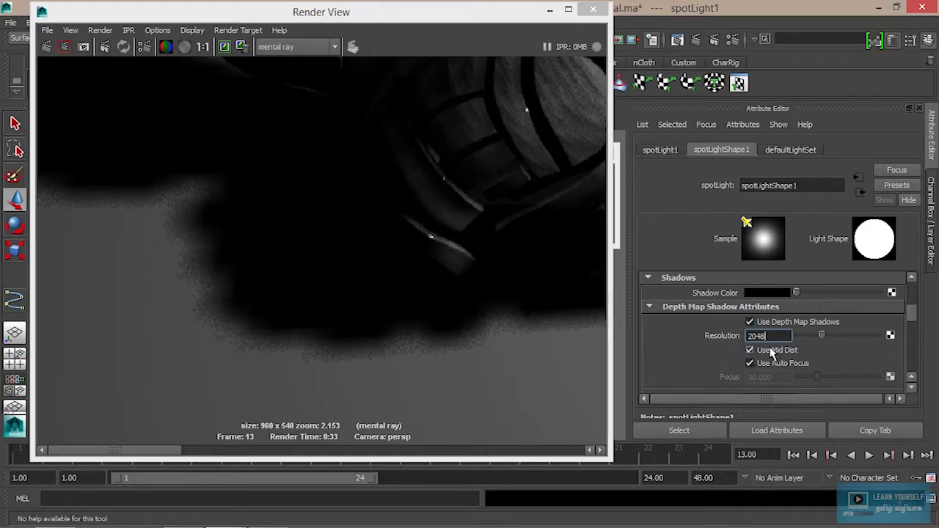
click(226, 47)
- Re-render frame 13 with 2048 shadow resolution, inspect the soft shadow edge, then minimize Render View
drag(212, 16, 261, 28)
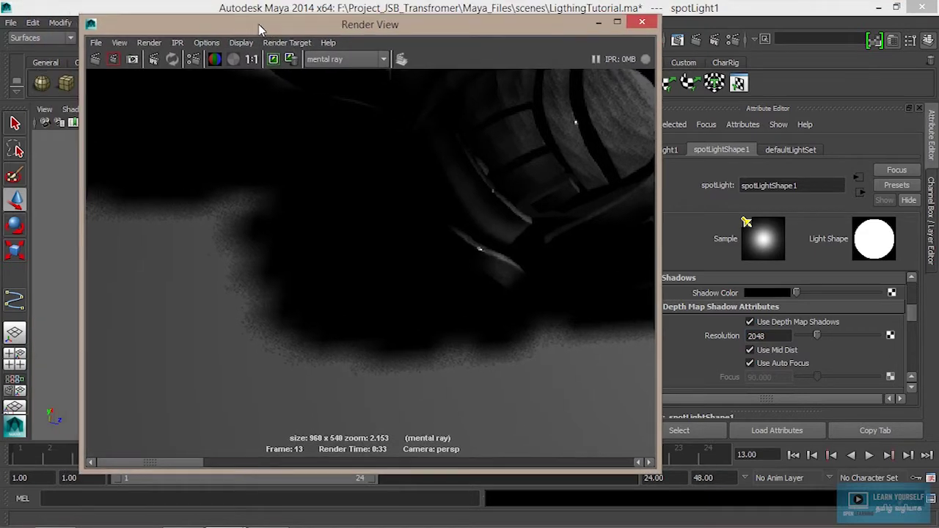
click(96, 60)
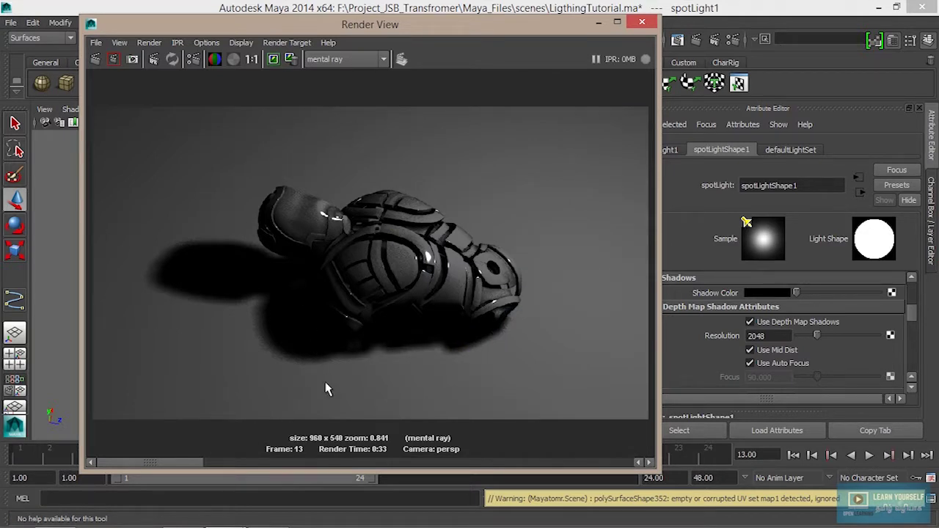
scroll(327, 390, up, 5)
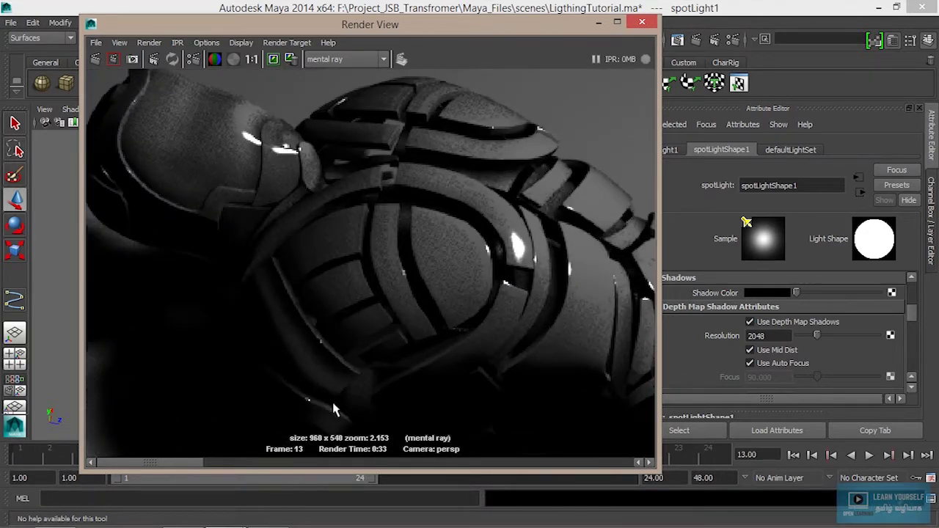
alt+middle_drag(334, 410, 394, 212)
drag(218, 468, 255, 482)
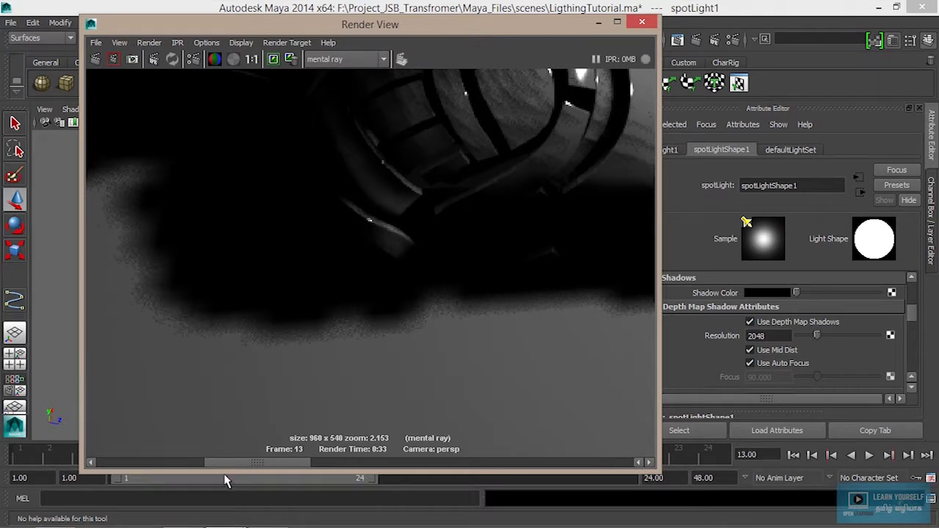
click(173, 463)
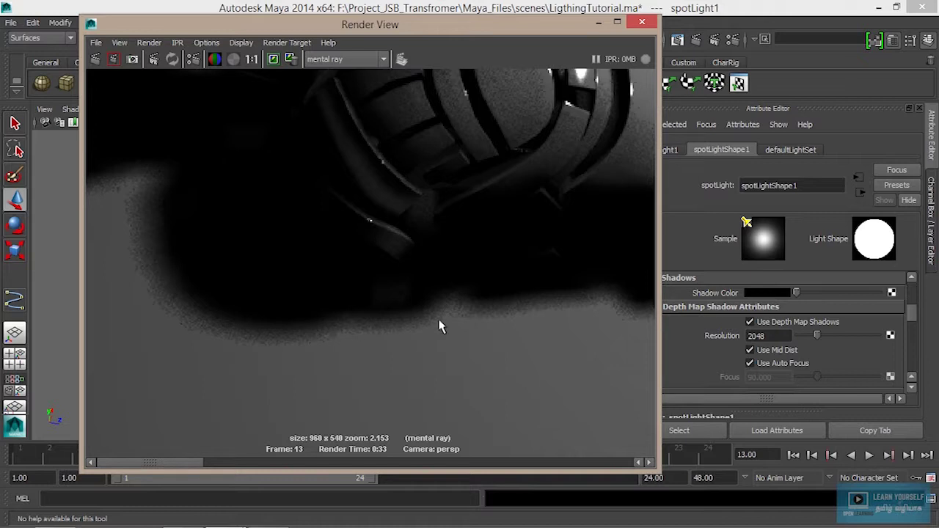
click(599, 22)
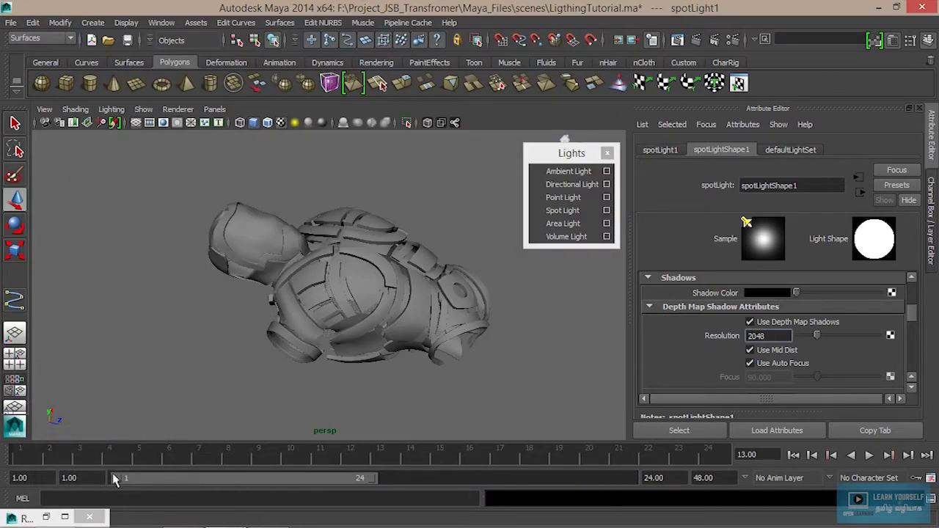
click(45, 518)
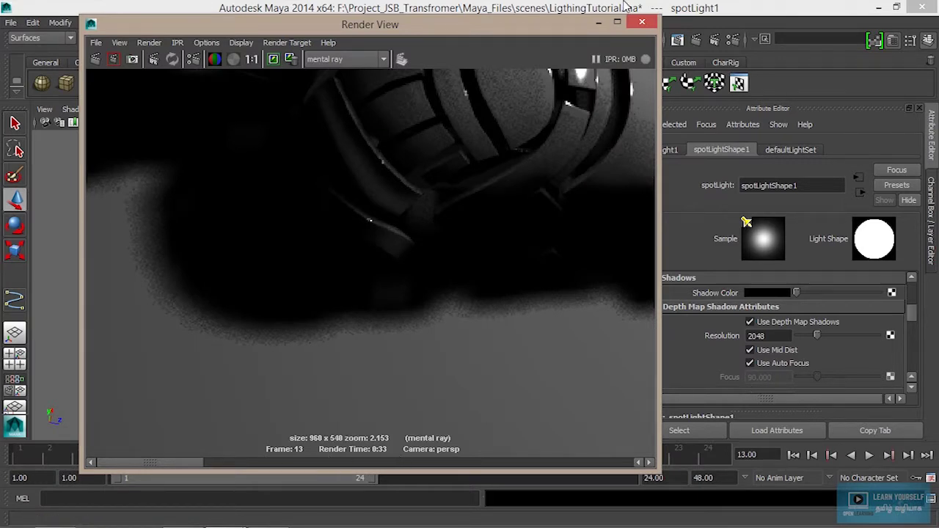
click(598, 22)
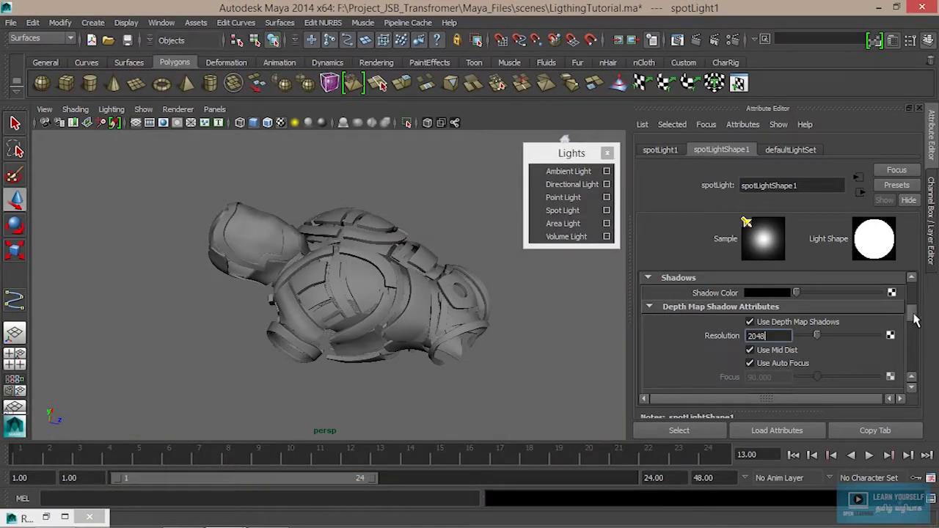
scroll(911, 325, down, 4)
scroll(914, 327, down, 1)
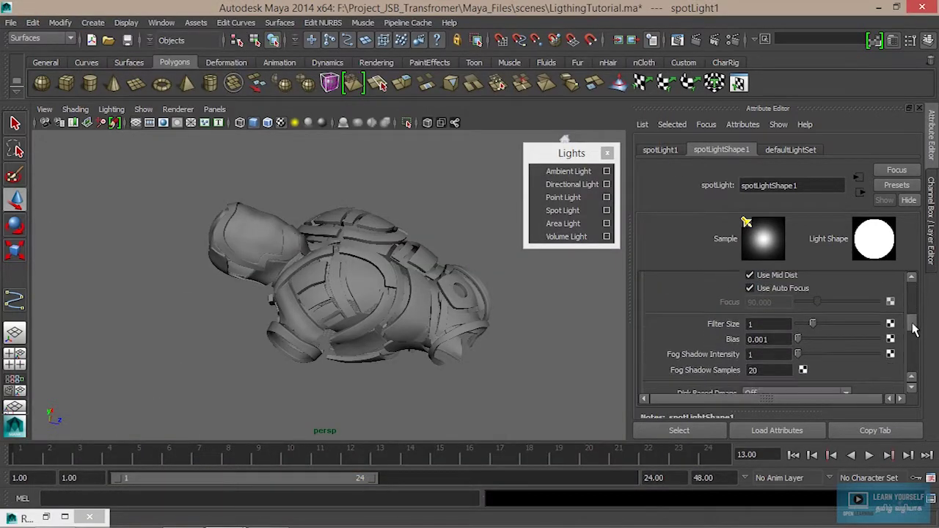
scroll(915, 329, down, 2)
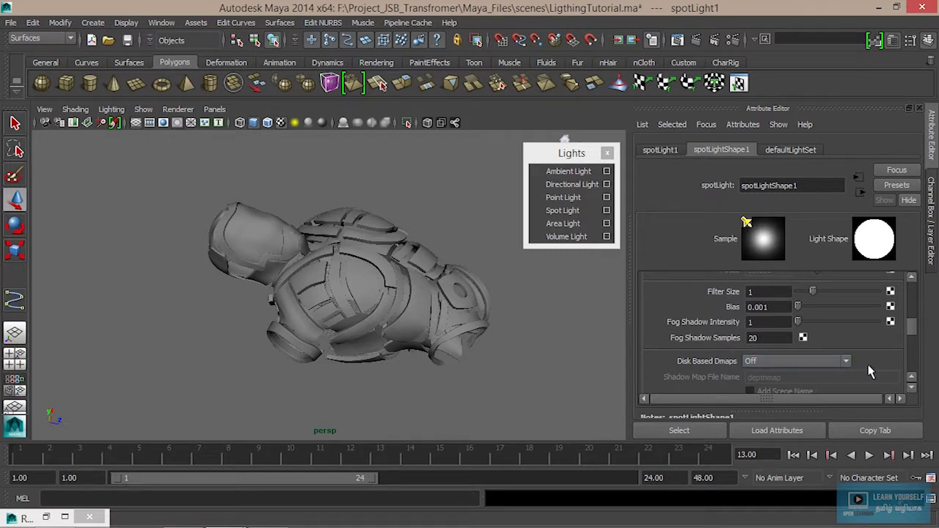
mouse_move(912, 330)
mouse_down()
mouse_move(912, 346)
mouse_move(910, 320)
mouse_up()
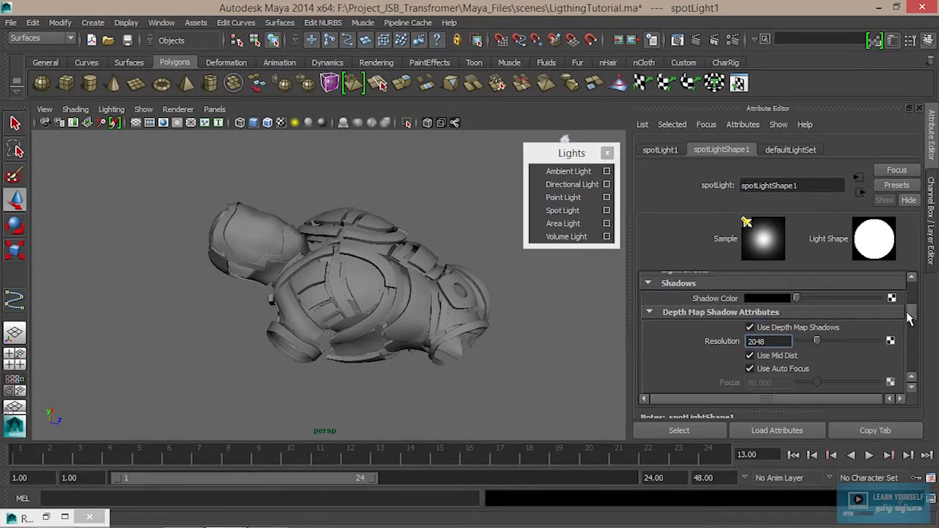
- Replace depth map shadows with Use Ray Trace Shadows on spotLightShape1 and reopen Render View
click(754, 329)
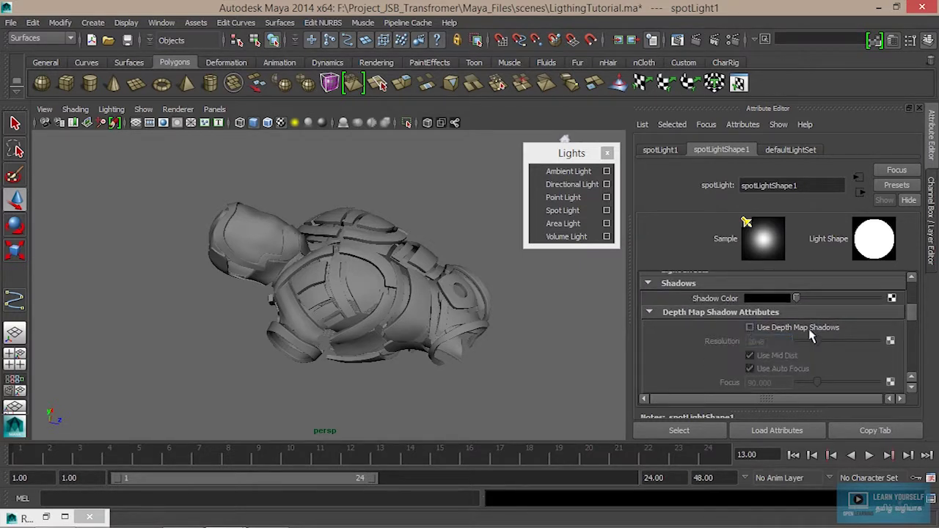
drag(912, 319, 912, 374)
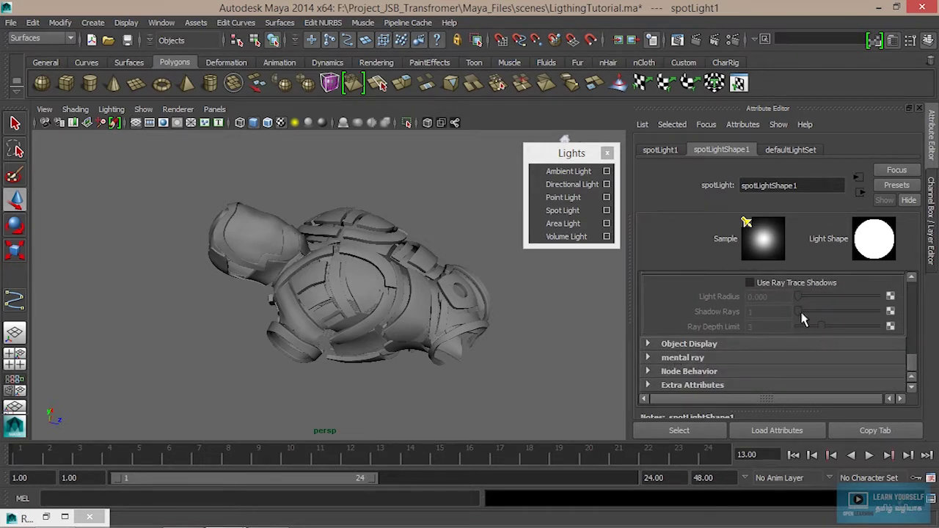
scroll(914, 361, up, 3)
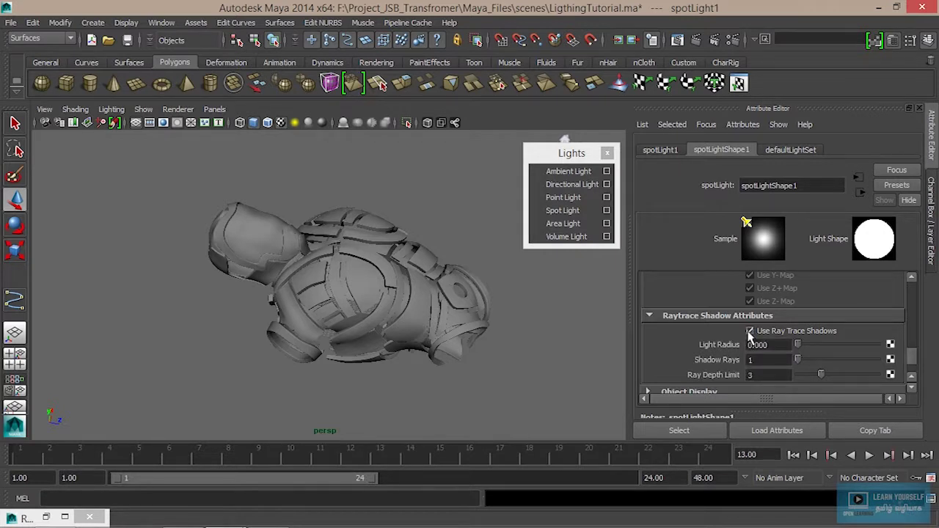
click(677, 40)
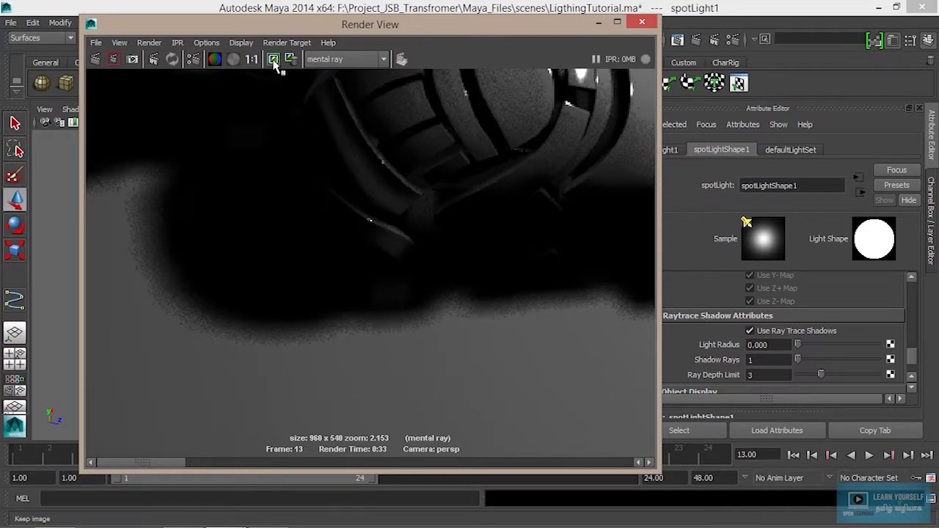
- Re-render frame 13 with raytraced shadows and compare it against the stored depth-map render
click(96, 60)
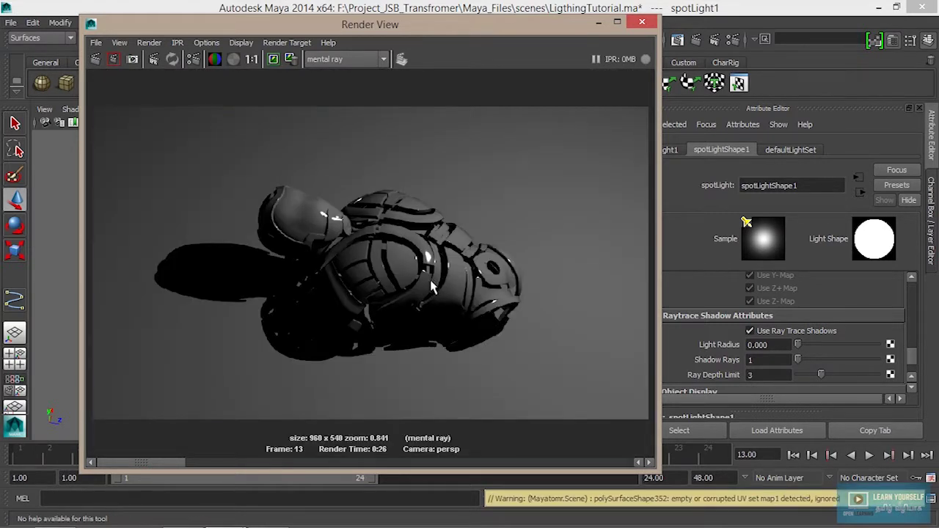
scroll(312, 204, up, 3)
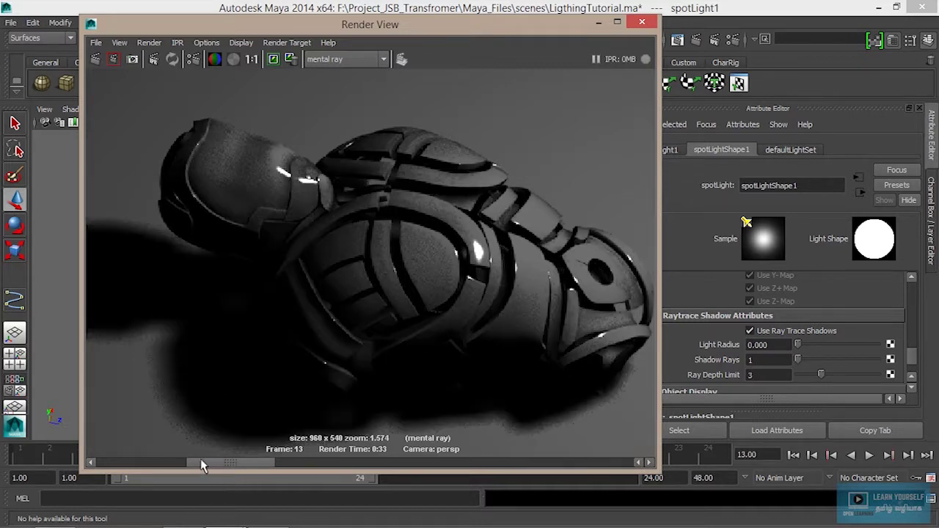
click(190, 462)
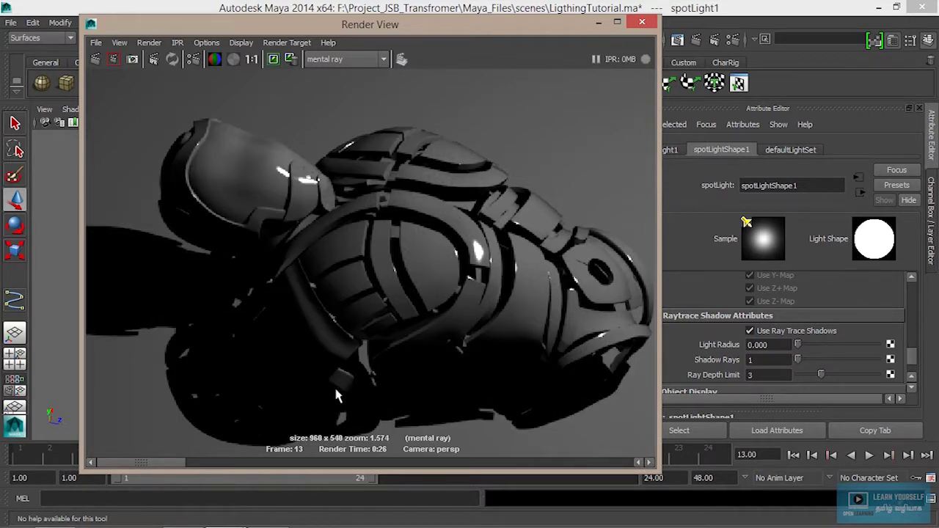
alt+right_drag(335, 384, 389, 345)
alt+middle_drag(389, 345, 469, 257)
click(231, 466)
click(169, 463)
click(176, 464)
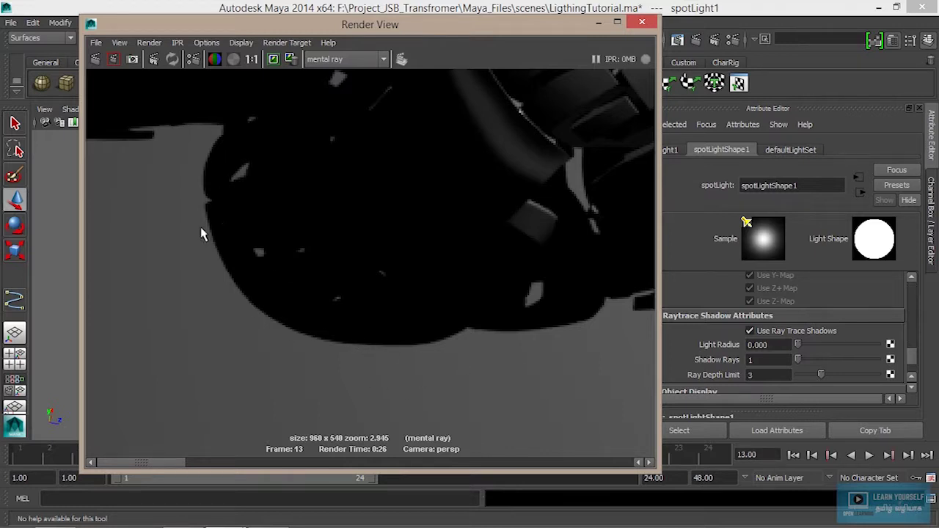
- Frame the sharp-edged raytraced shadow and keep the new image
scroll(312, 333, down, 1)
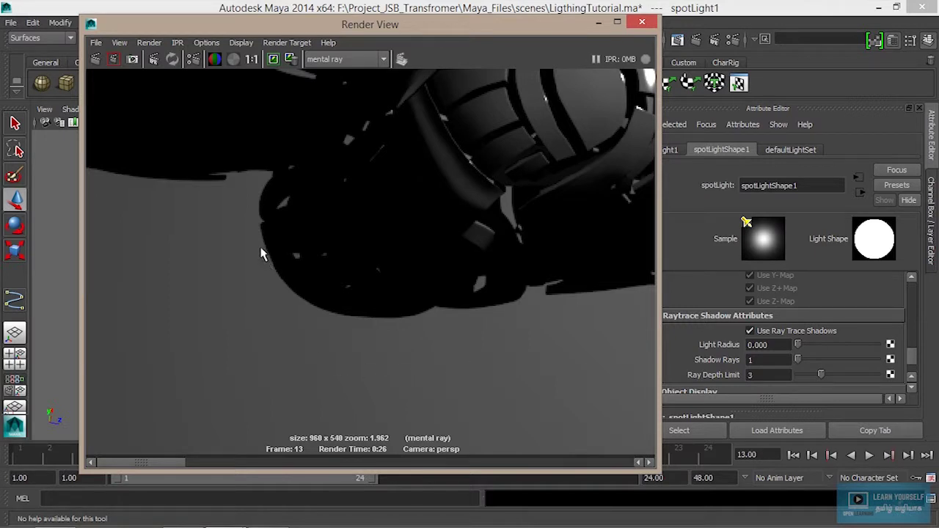
alt+middle_drag(300, 314, 365, 371)
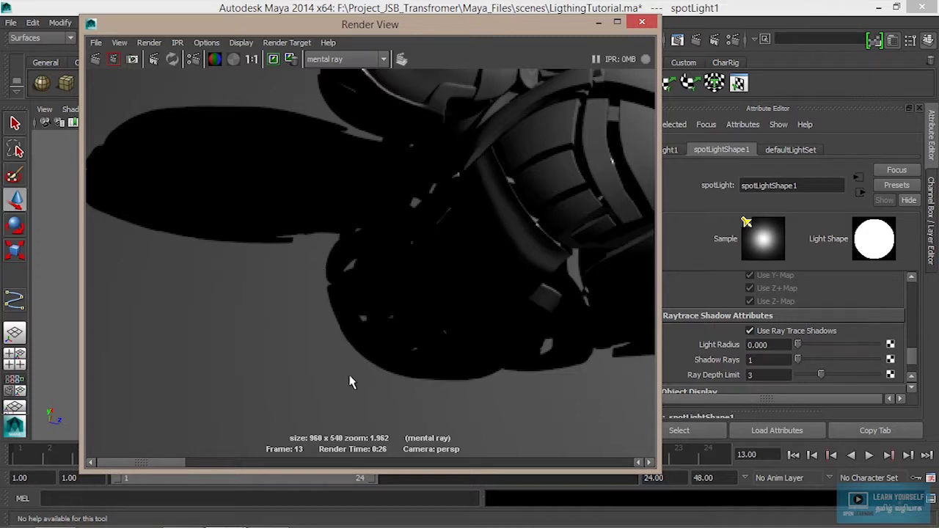
click(274, 59)
- Enter Light Radius 3 and Shadow Rays 10 in the spot light's Raytrace Shadow Attributes
double_click(777, 345)
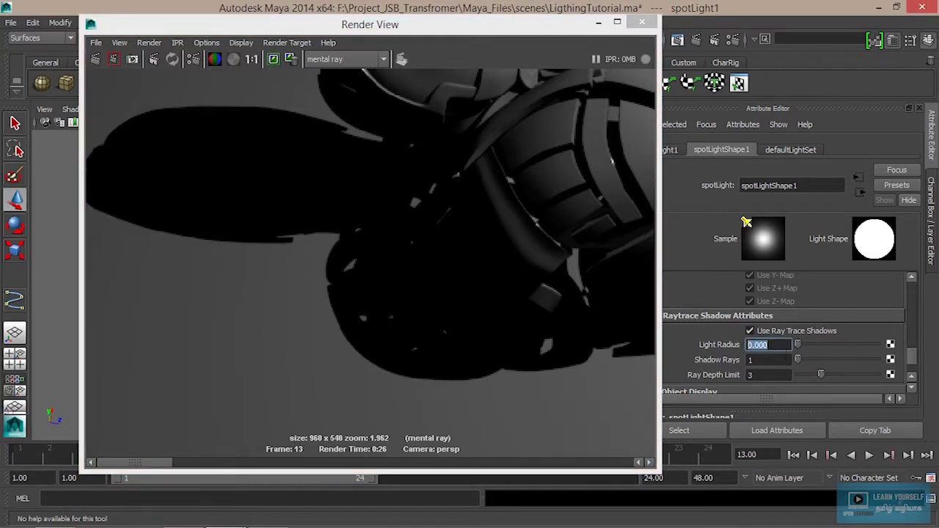
text(3)
key(Return)
key(Tab)
key(Tab)
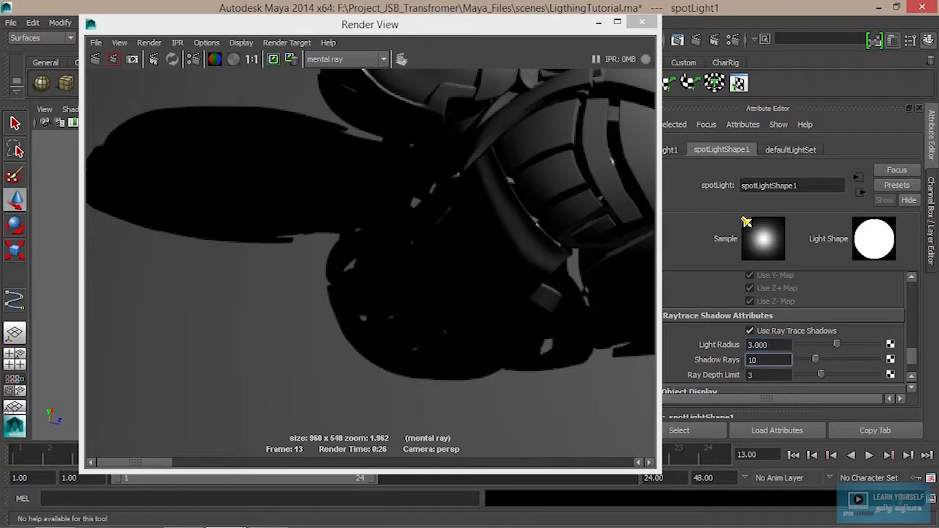
text(10)
- Redo the mental ray render of frame 13, then zoom and pan to the soft-edged shadow
click(94, 62)
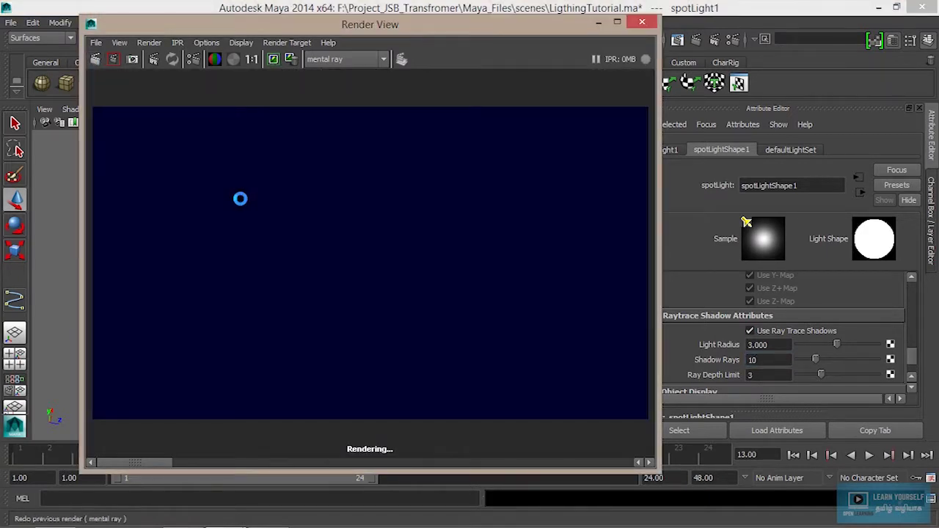
scroll(361, 358, up, 4)
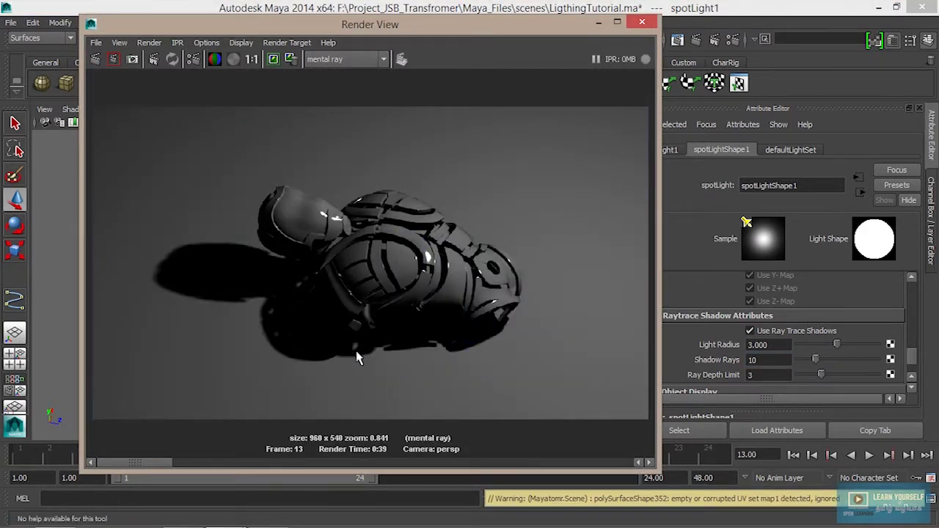
alt+middle_drag(369, 377, 449, 301)
scroll(325, 367, up, 4)
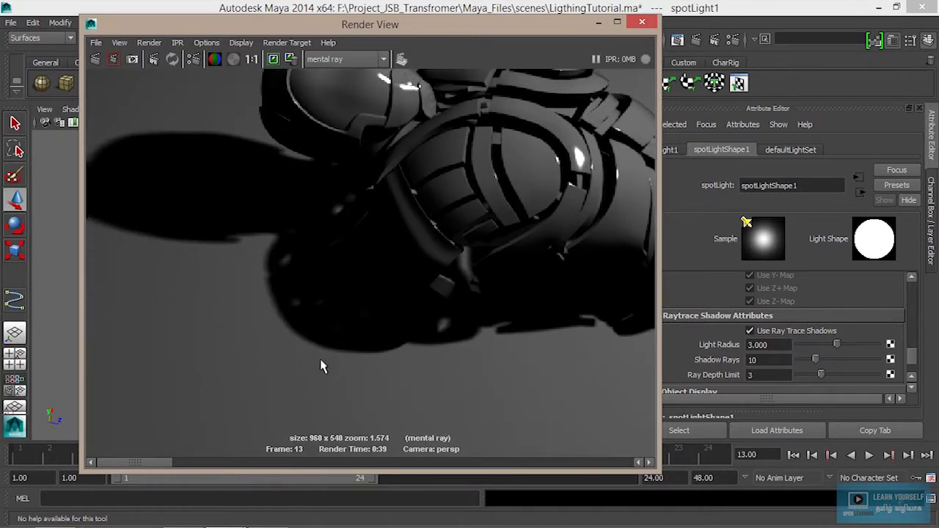
alt+middle_drag(325, 367, 363, 319)
mouse_move(157, 465)
mouse_down()
mouse_move(241, 466)
mouse_move(168, 473)
mouse_up()
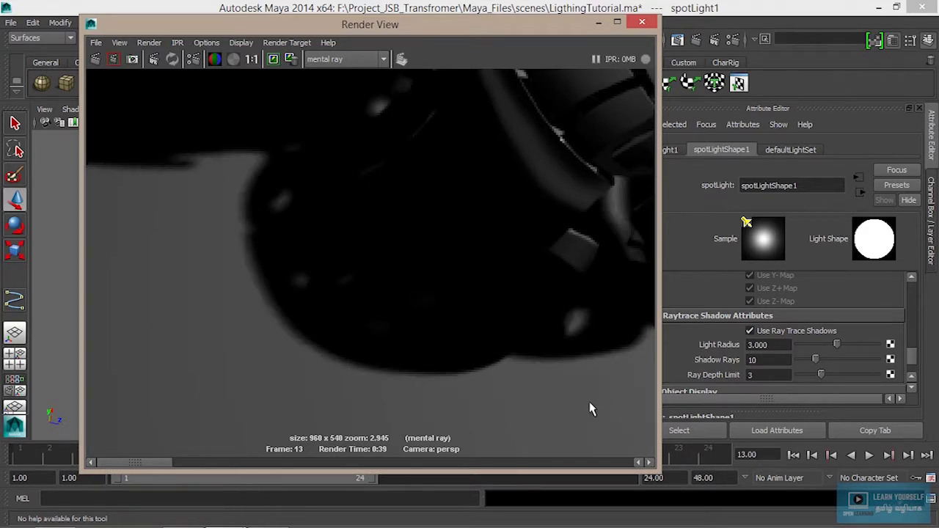
- Drag the Light Radius slider to 5.426 and the Shadow Rays slider up to 26
drag(842, 349, 869, 351)
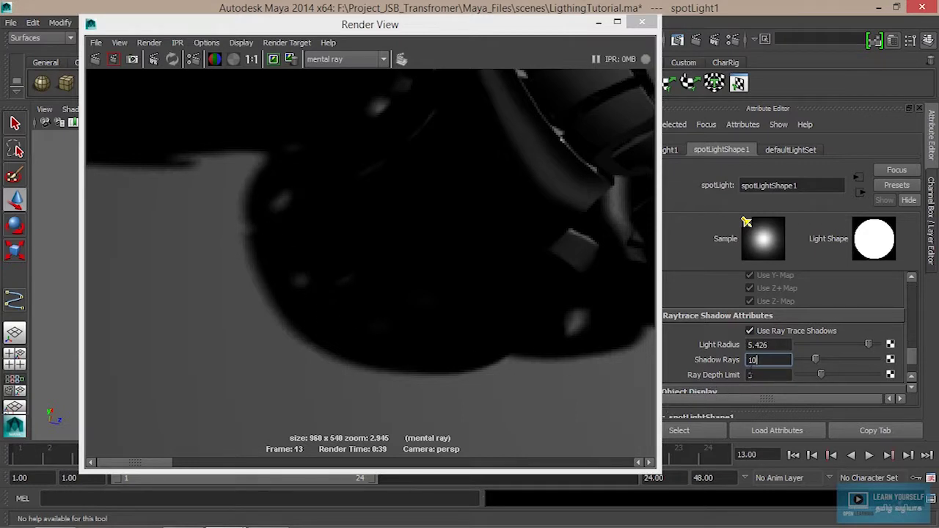
drag(809, 360, 847, 361)
drag(846, 360, 848, 360)
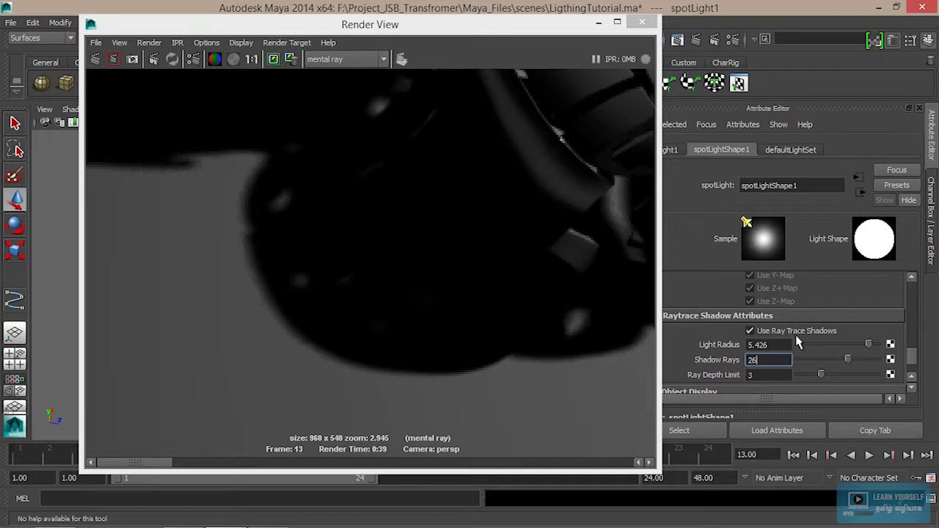